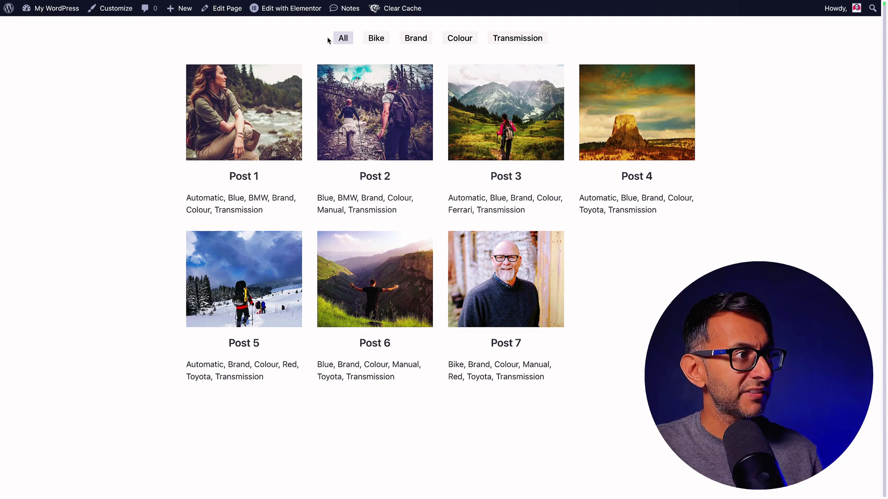
- Test the front-end filter with Bike, Brand, Ferrari and BMW, then return to all seven posts
left_click(377, 40)
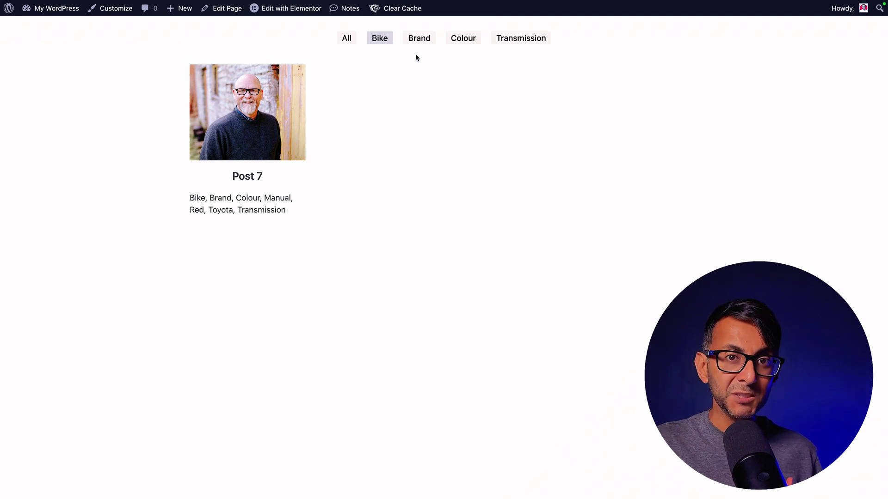
left_click(342, 42)
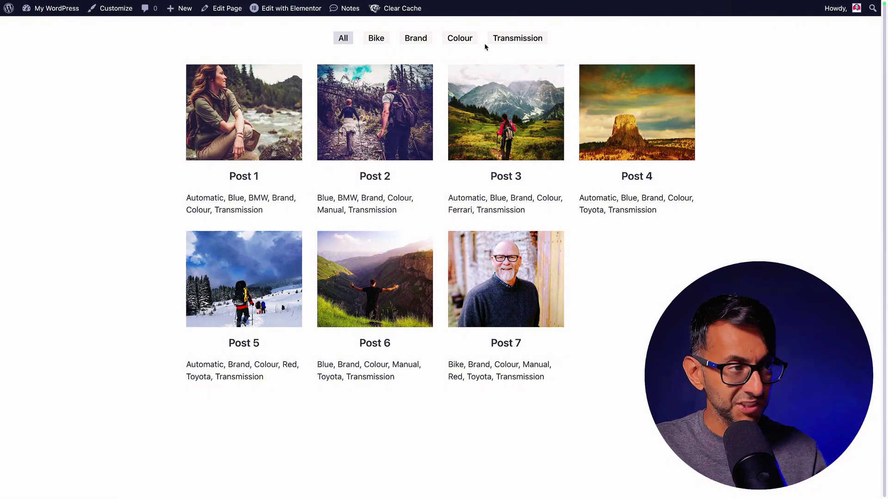
left_click(415, 39)
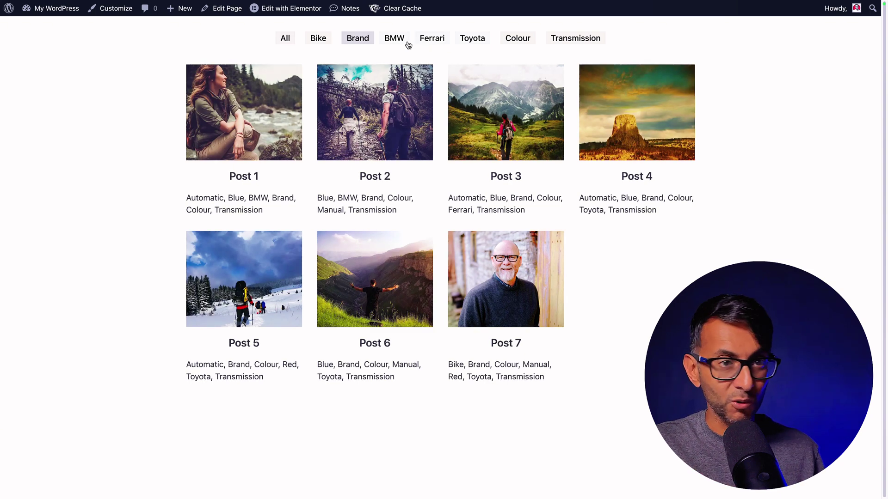
left_click(431, 41)
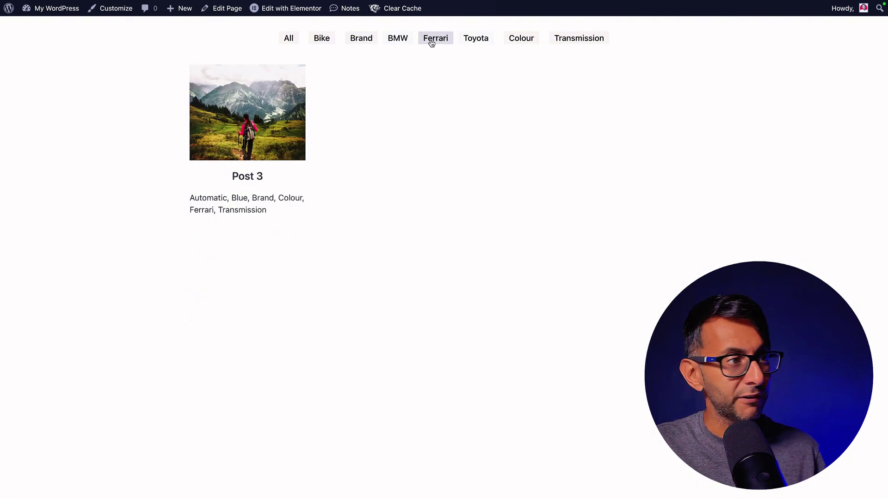
left_click(358, 41)
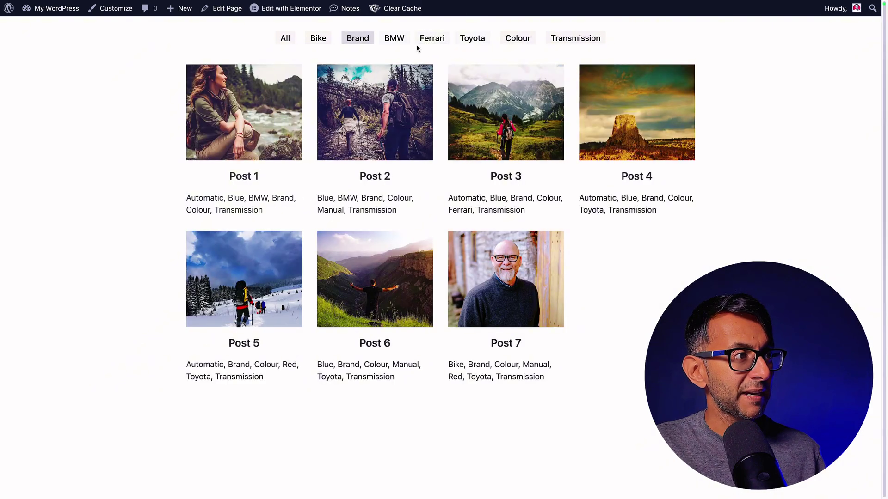
left_click(394, 41)
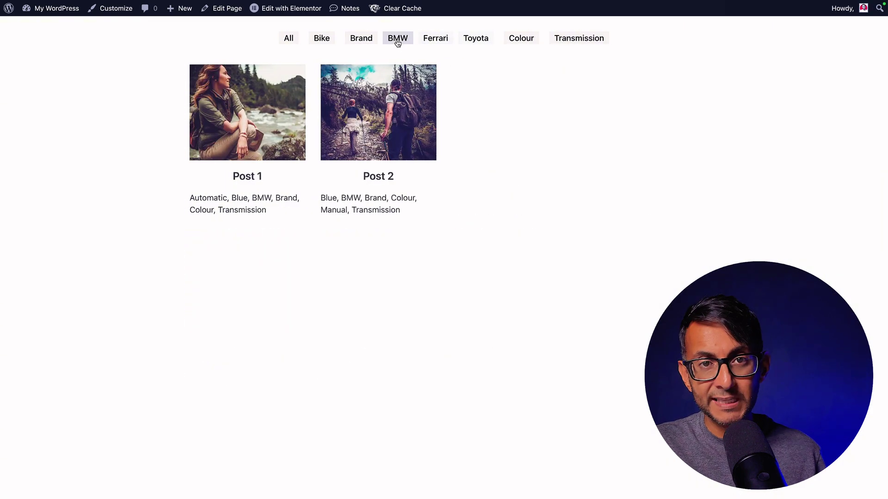
left_click(328, 41)
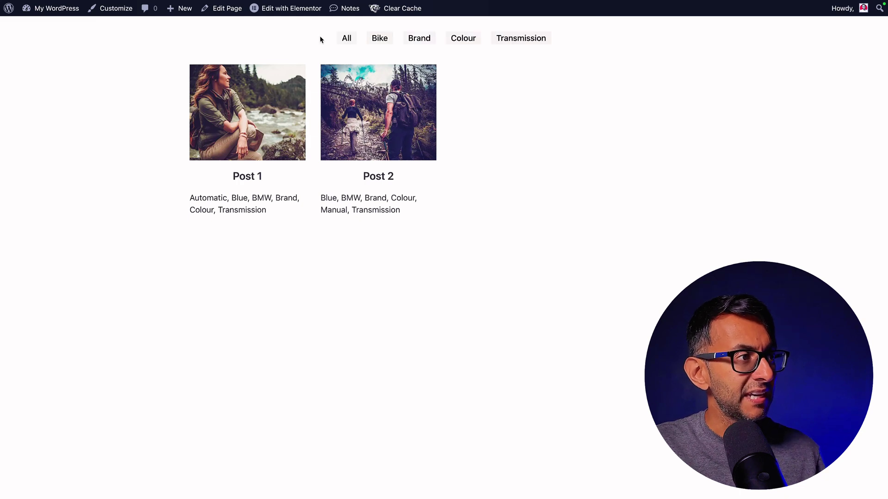
left_click(343, 41)
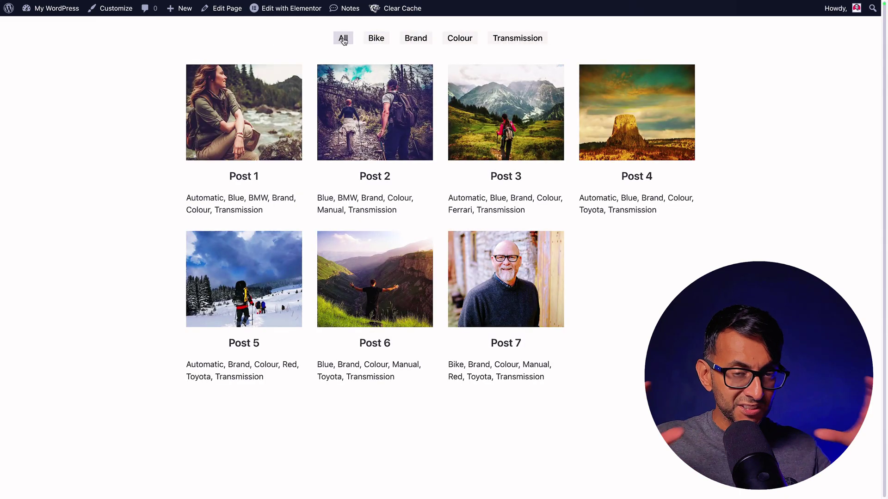
- Reveal Colour and Transmission children, show Manual posts, reset to All, then choose Colour again
left_click(461, 39)
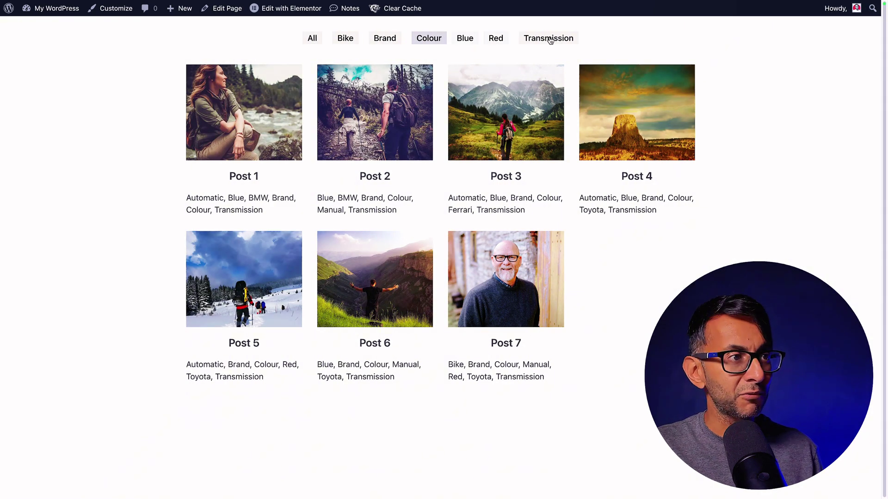
left_click(548, 42)
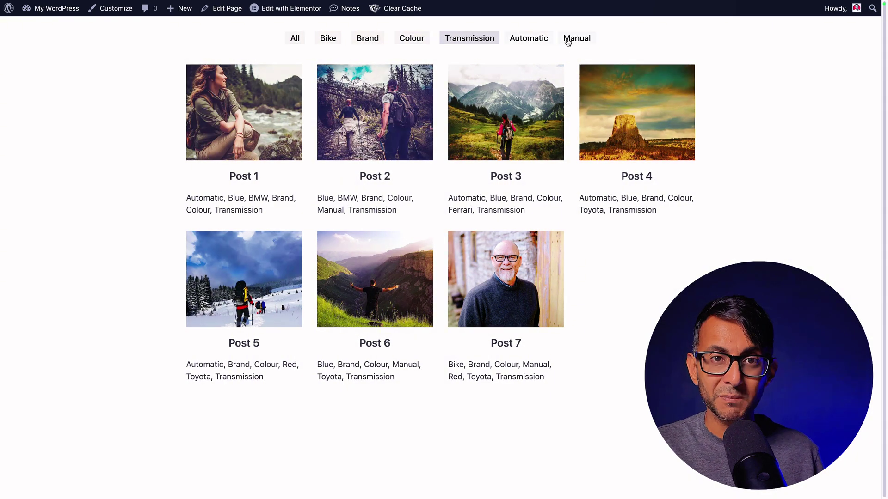
left_click(567, 41)
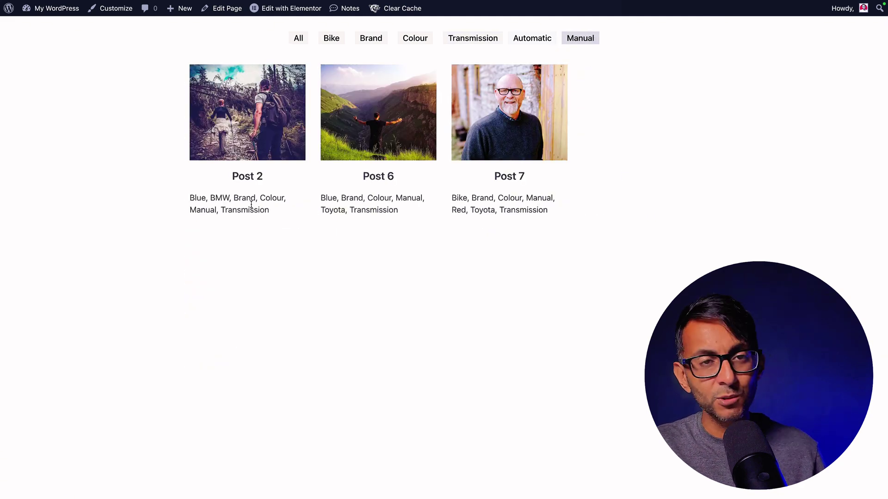
left_click(300, 38)
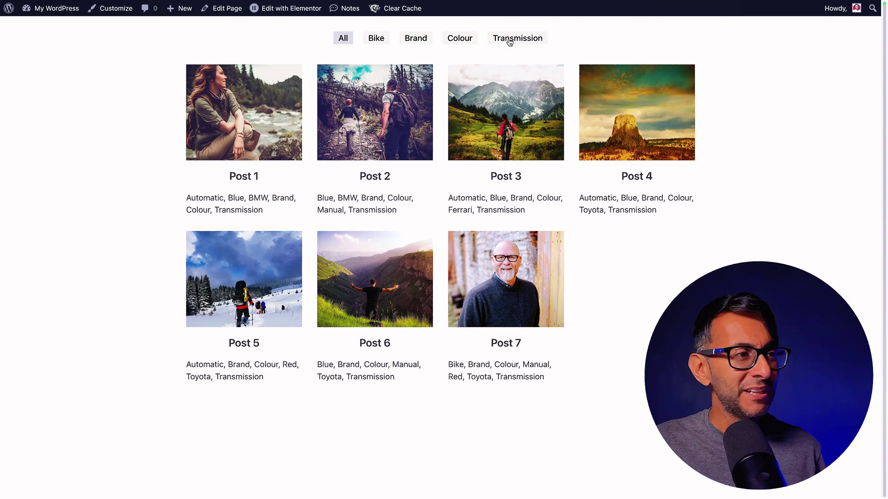
left_click(466, 41)
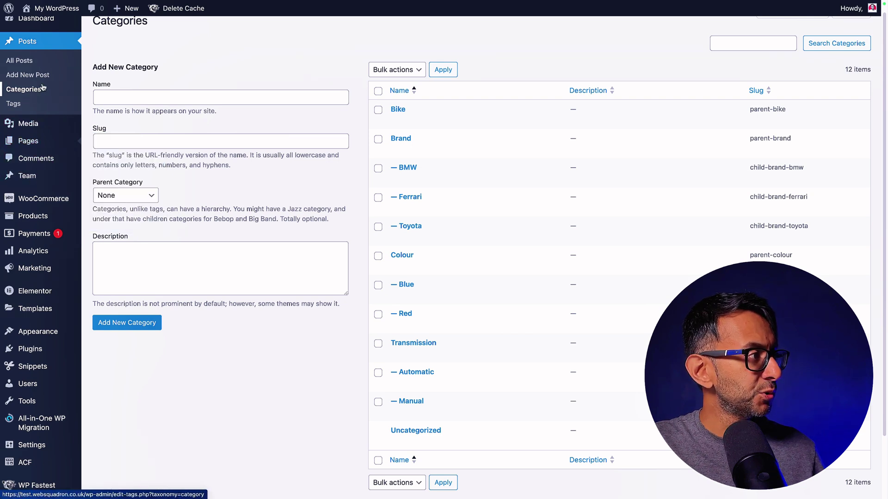
mouse_move(418, 107)
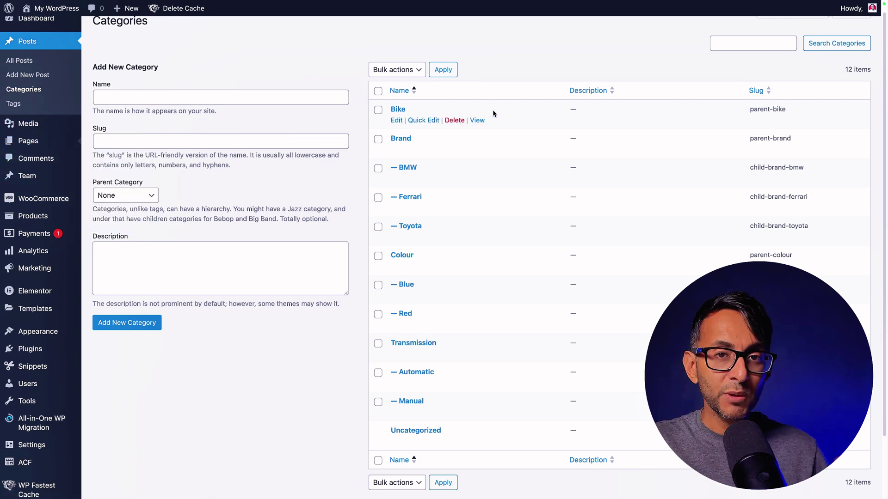
scroll(548, 171, "down", 1)
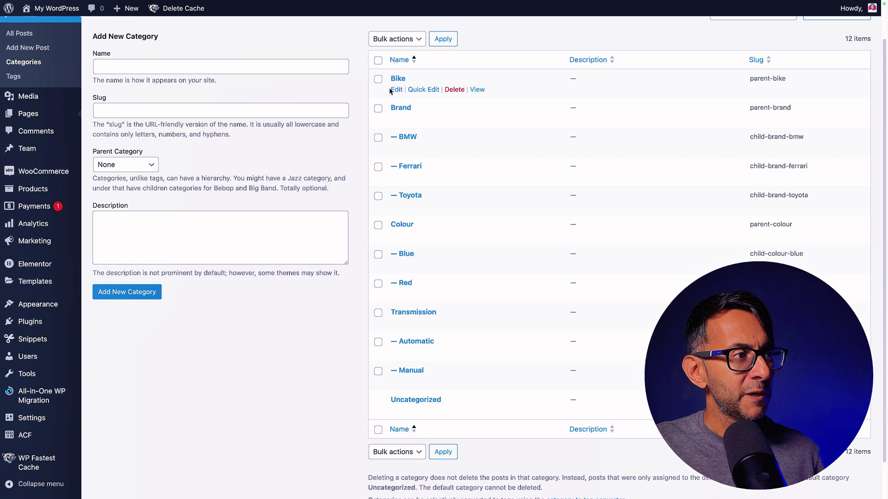
left_click(423, 89)
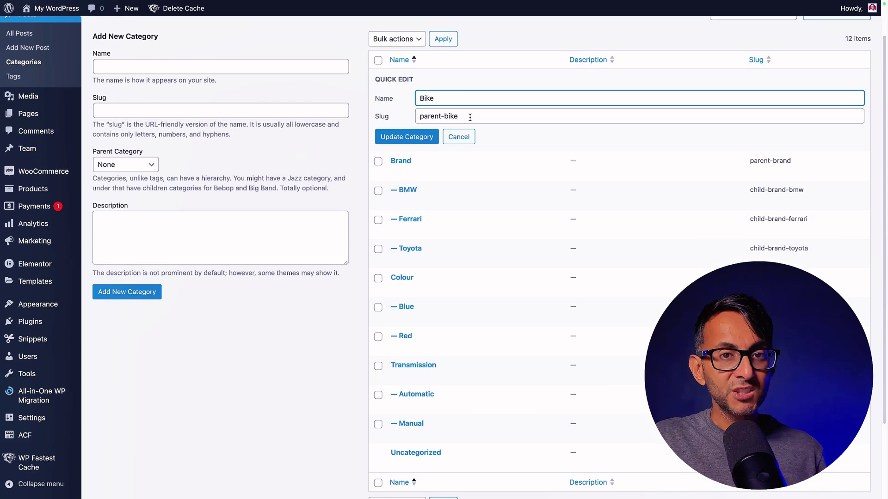
left_click(458, 137)
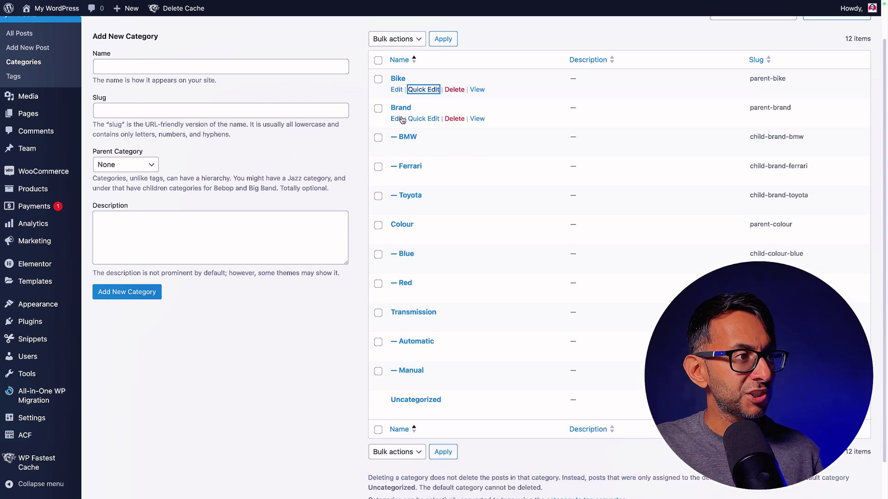
left_click(420, 118)
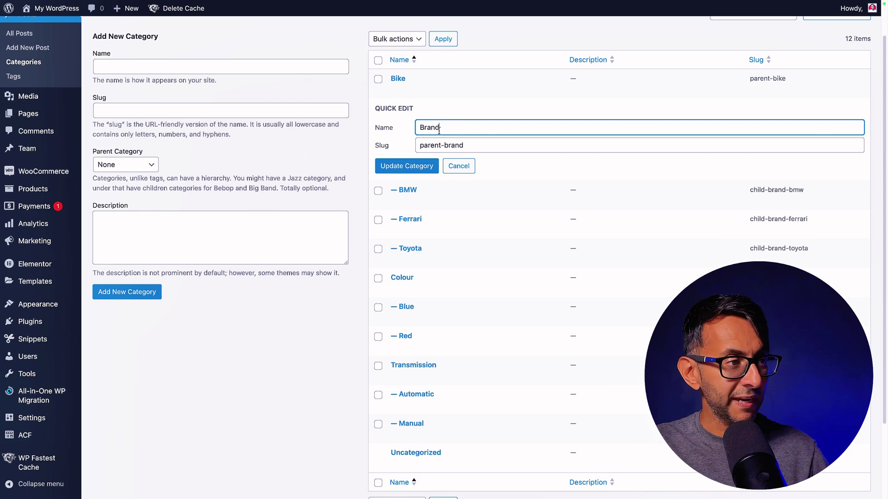
left_click(459, 166)
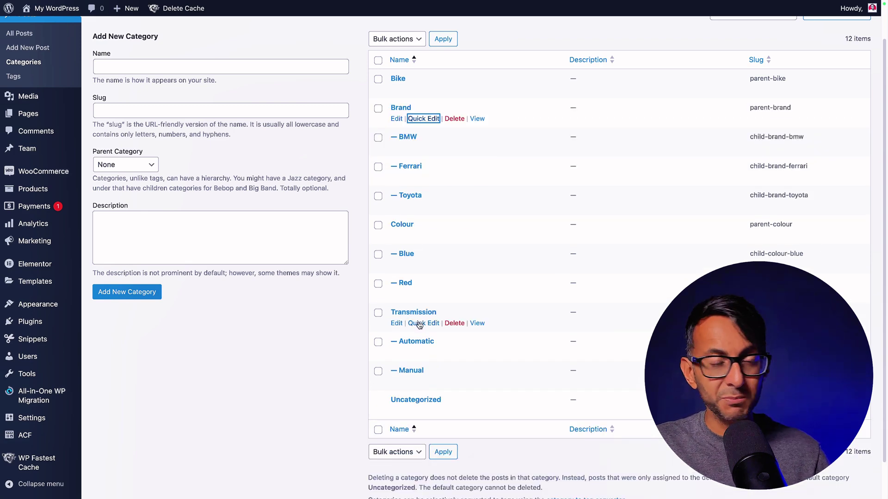
left_click(420, 323)
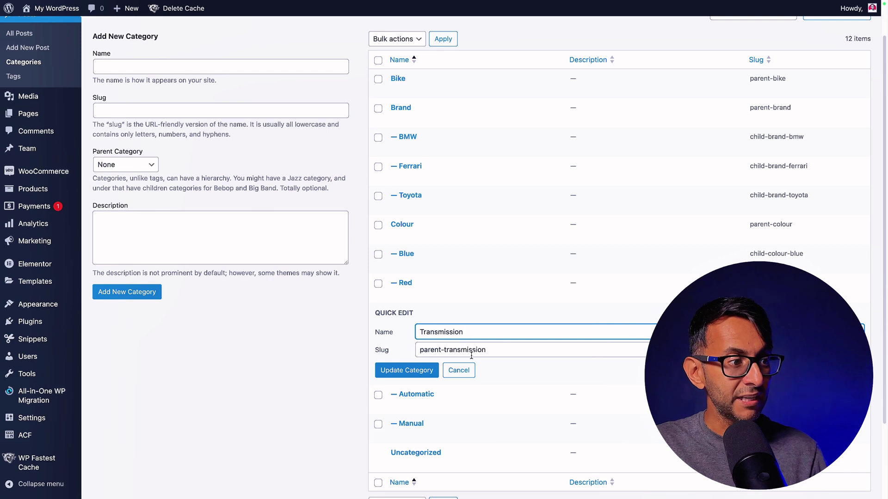
left_click(469, 371)
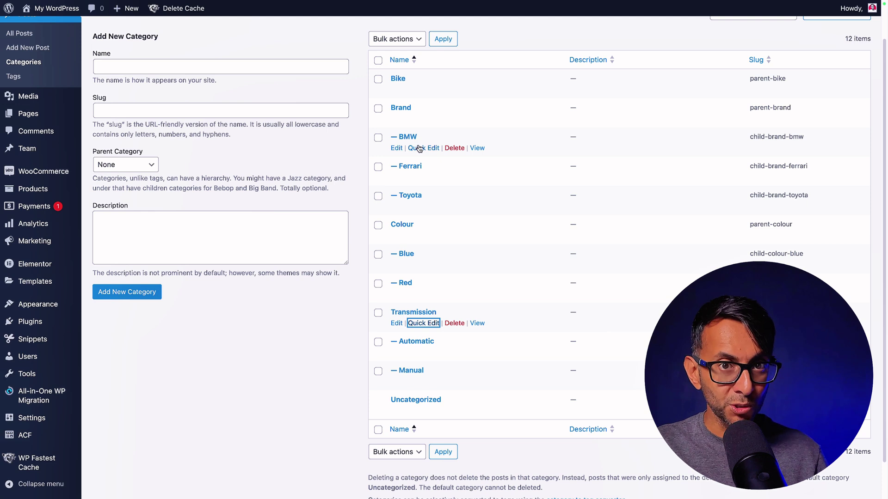
- Quick-edit the BMW, Red and Manual categories in turn, cancelling each without saving
left_click(420, 148)
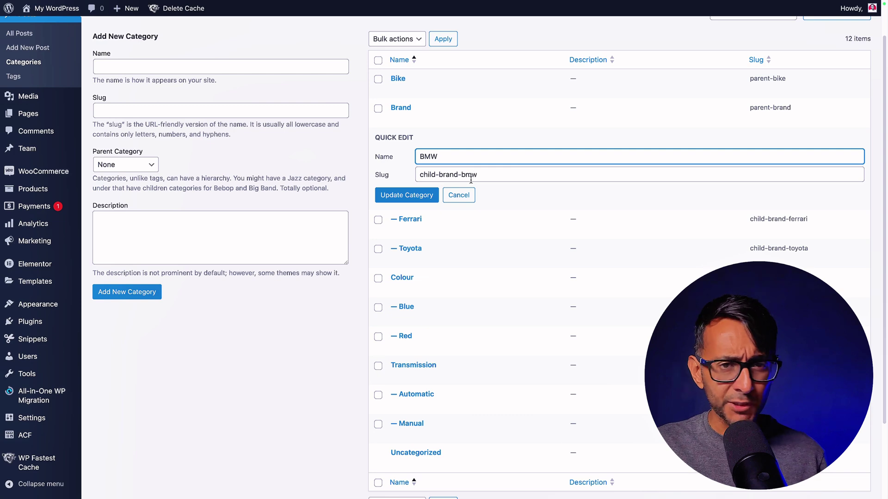
left_click(465, 195)
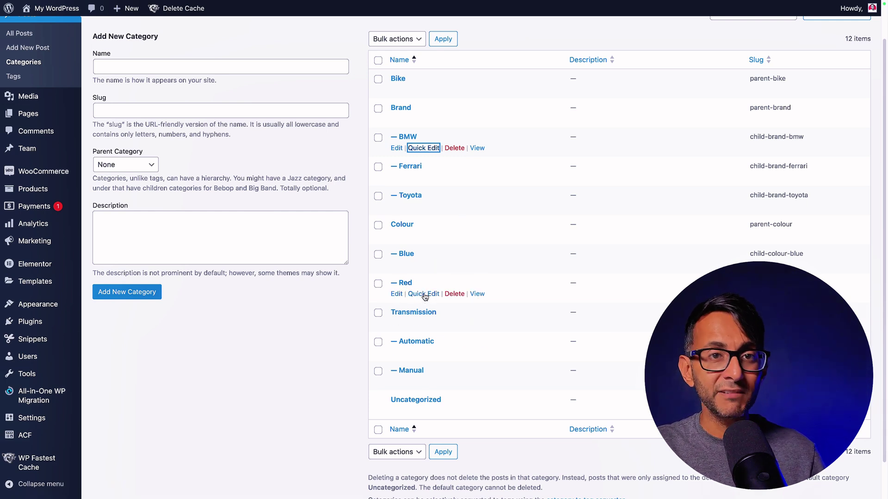
left_click(424, 295)
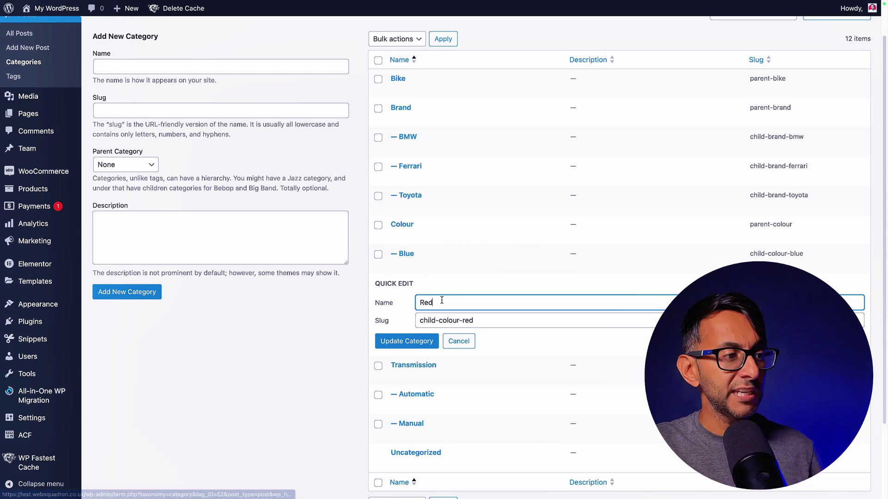
left_click(465, 335)
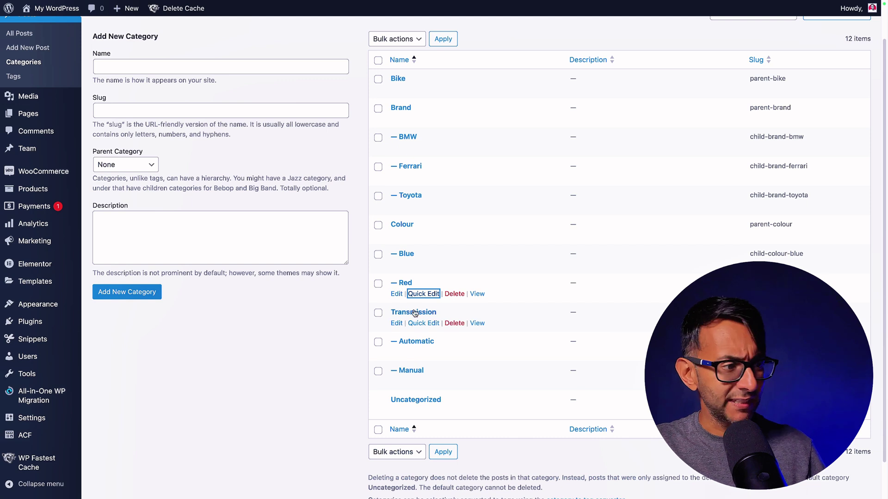
left_click(418, 381)
scroll(426, 370, "down", 1)
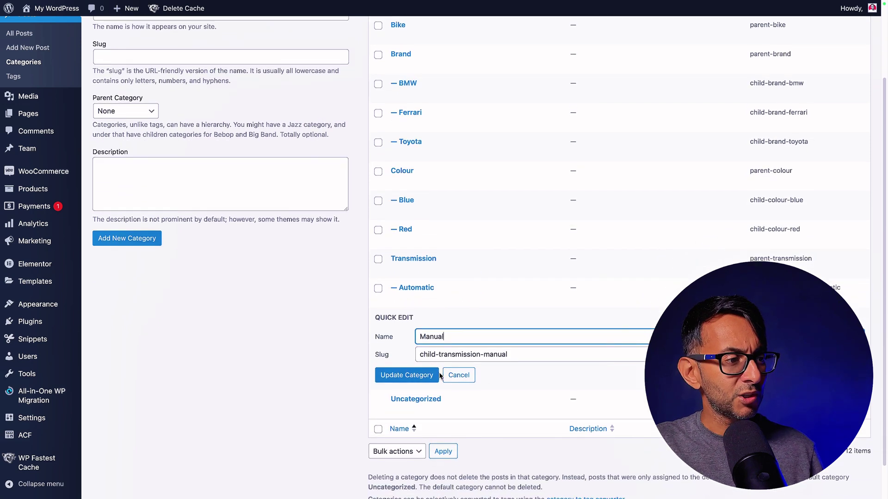
left_click(469, 377)
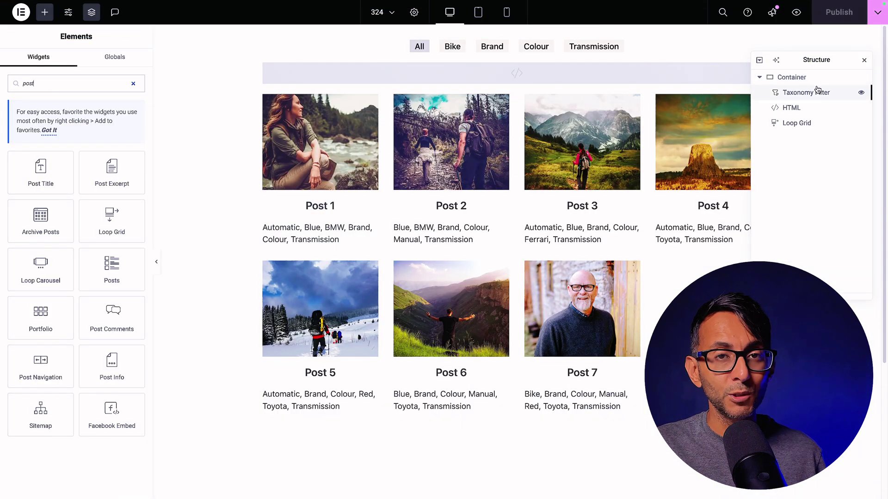
- Show the Taxonomy Filter's Advanced Custom CSS and place the cursor in the parent-item rule
left_click(817, 91)
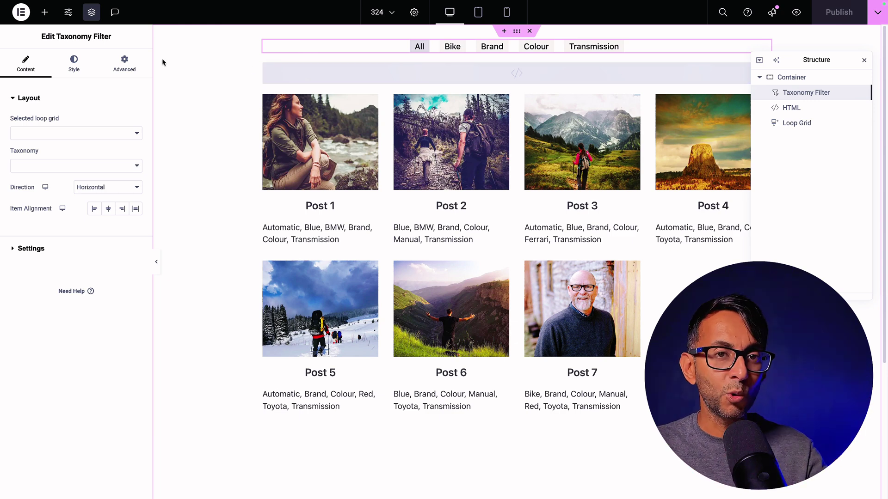
left_click(124, 63)
scroll(115, 393, "down", 4)
scroll(115, 394, "down", 3)
left_click(85, 426)
scroll(104, 347, "down", 4)
left_click(119, 359)
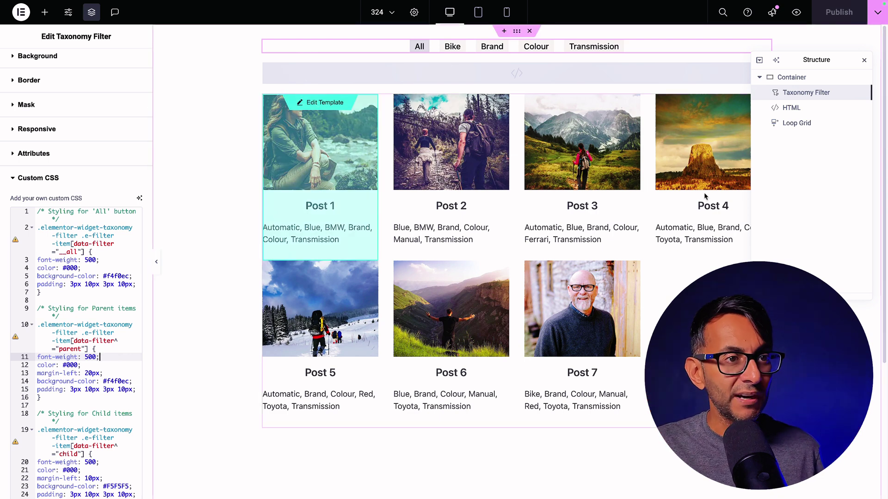
- Select the HTML widget, widen the panel, and read the script's child-filter hiding and logging lines
left_click(791, 108)
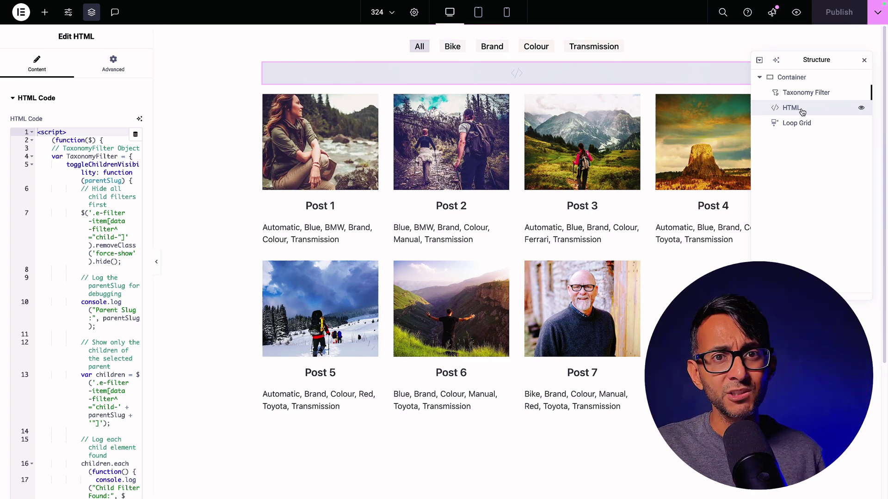
left_click_drag(153, 105, 277, 99)
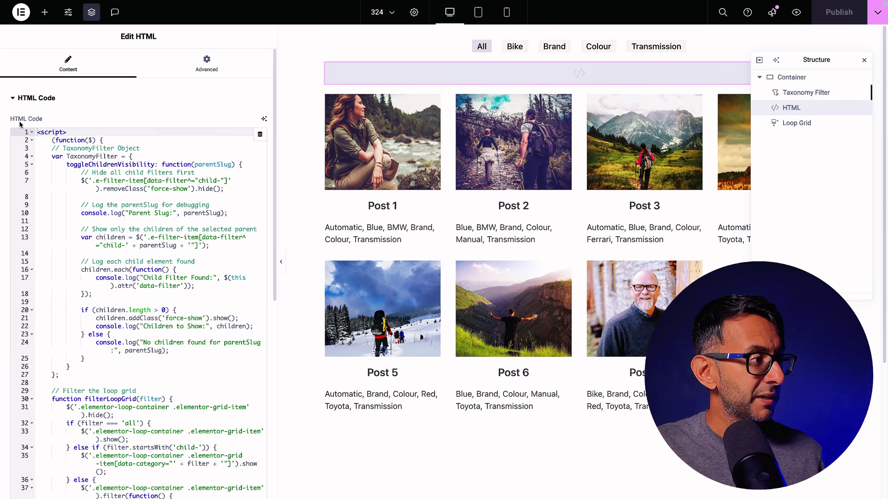
double_click(235, 193)
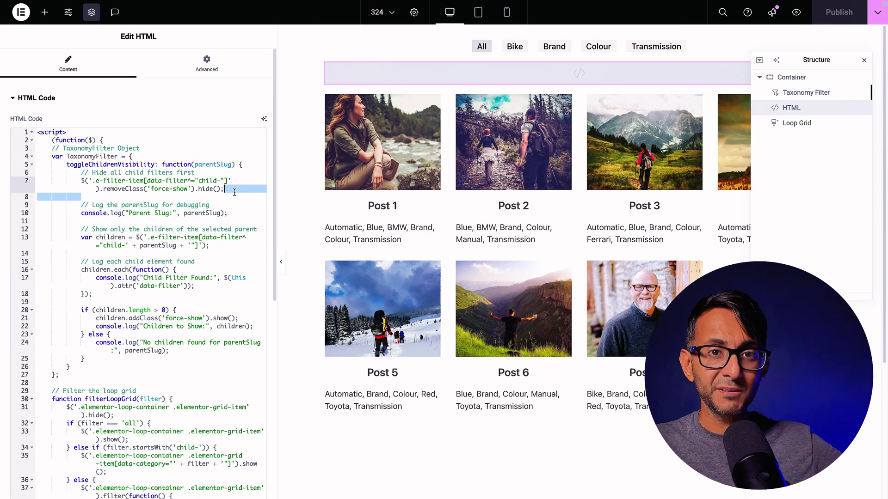
scroll(203, 226, "down", 5)
scroll(204, 225, "up", 5)
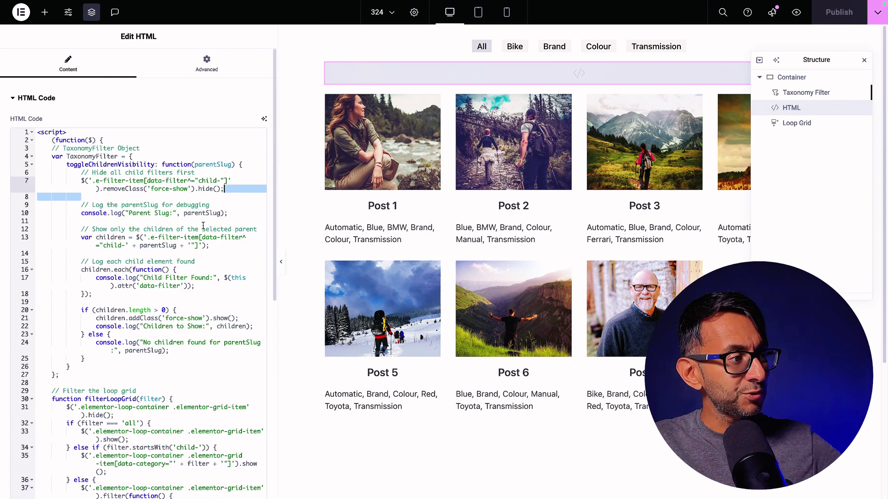
left_click(237, 198)
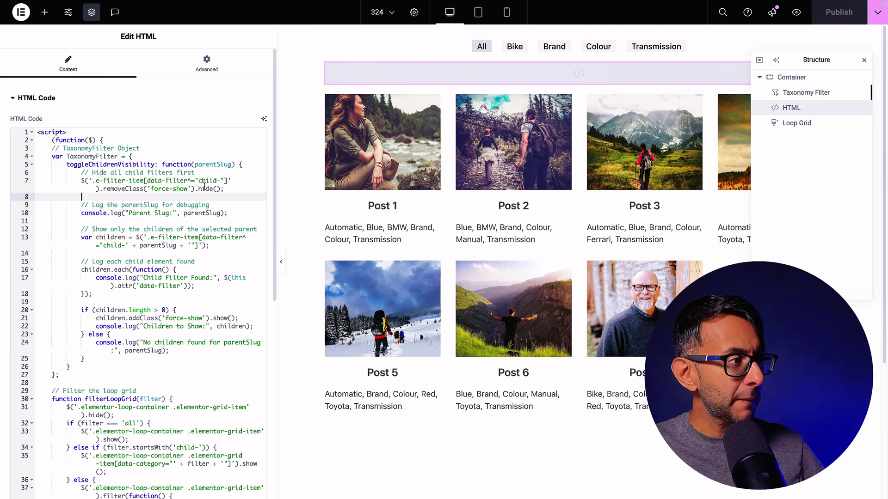
left_click_drag(199, 181, 221, 181)
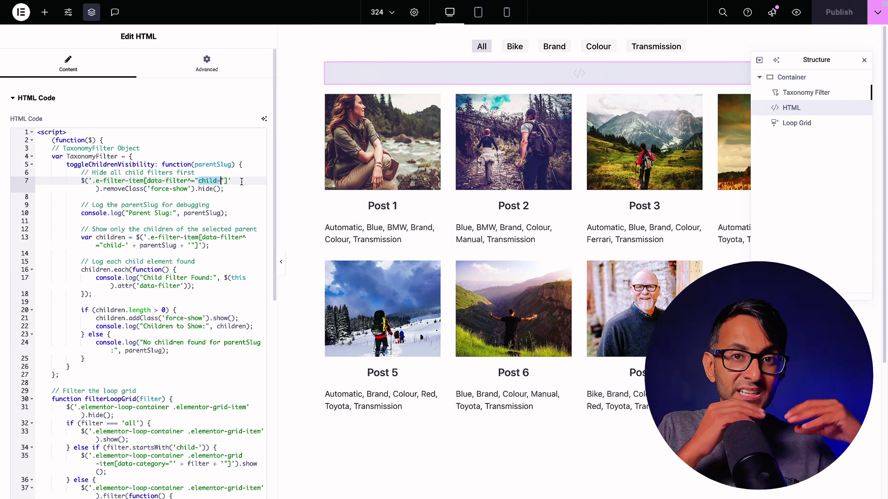
left_click(229, 260)
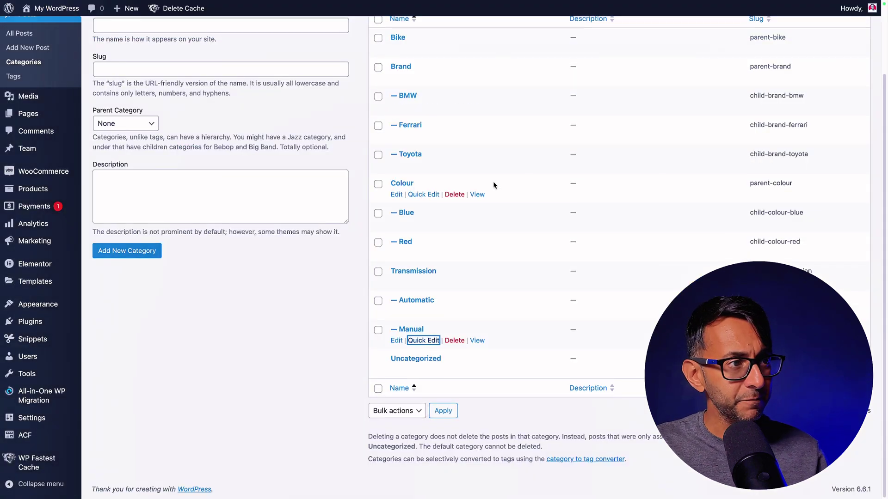
scroll(678, 110, "up", 2)
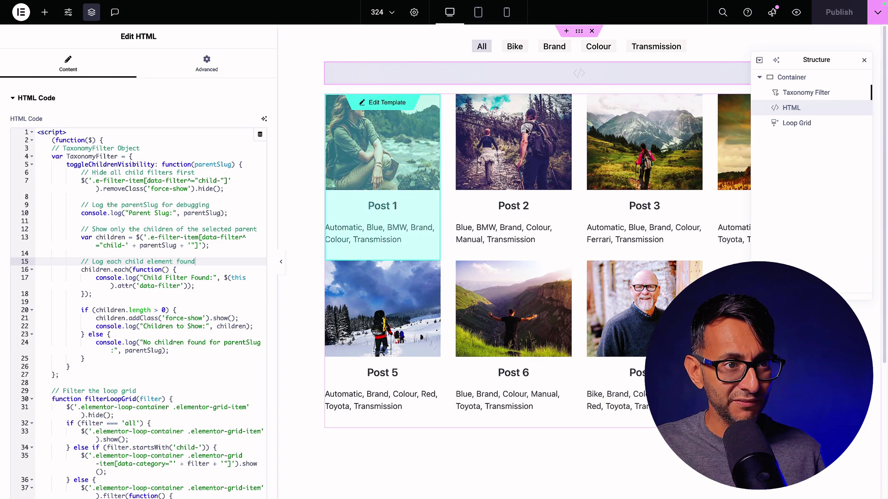
- Check the Loop Grid's Query settings, then expand the Taxonomy Filter's Content Settings
left_click(792, 123)
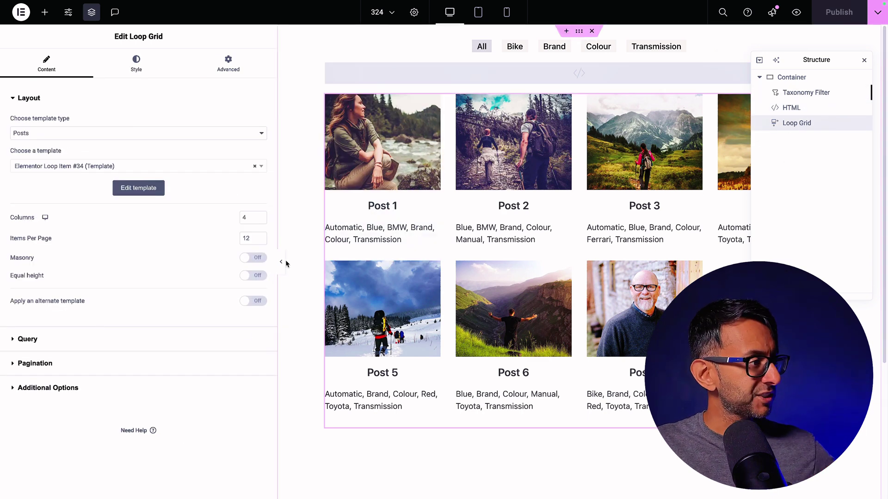
left_click(152, 340)
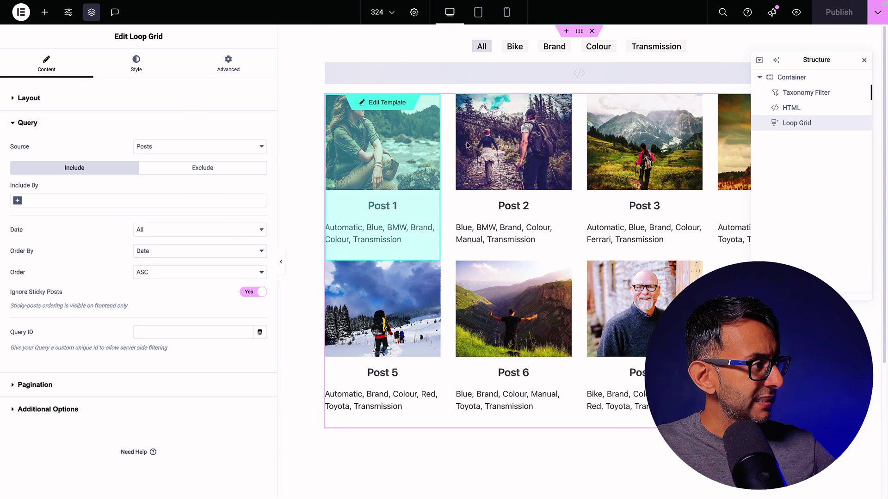
left_click(802, 94)
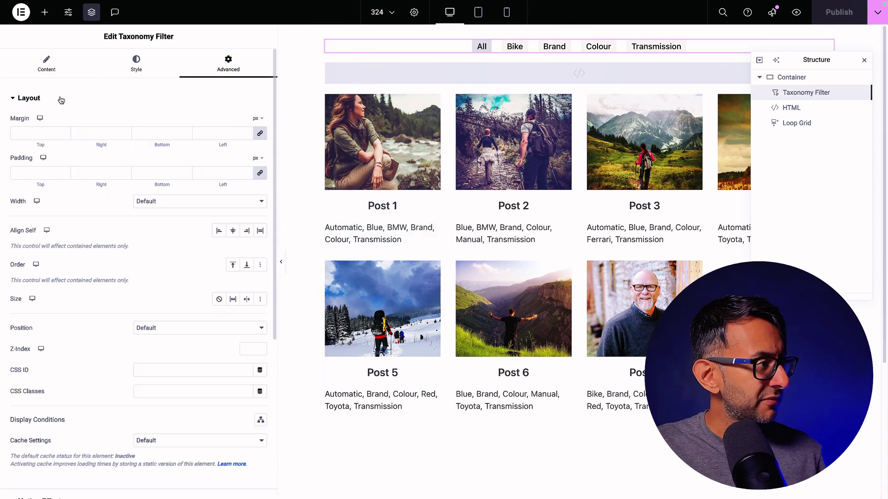
left_click(28, 74)
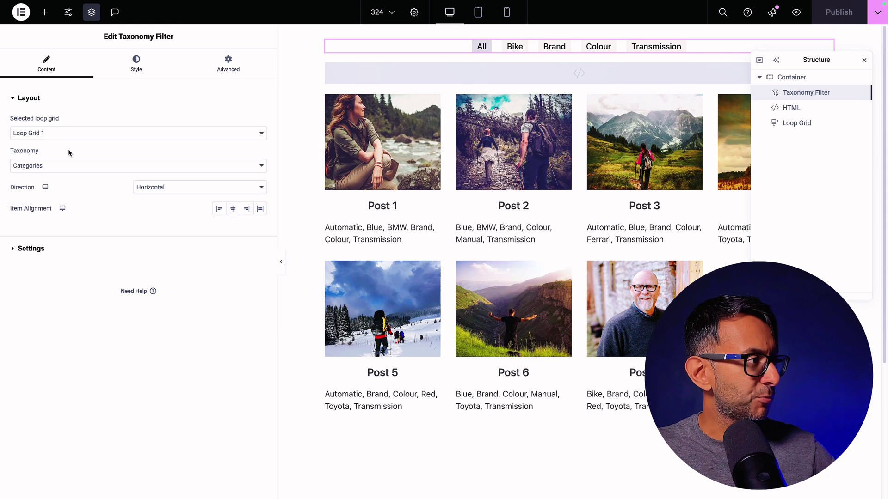
left_click(100, 248)
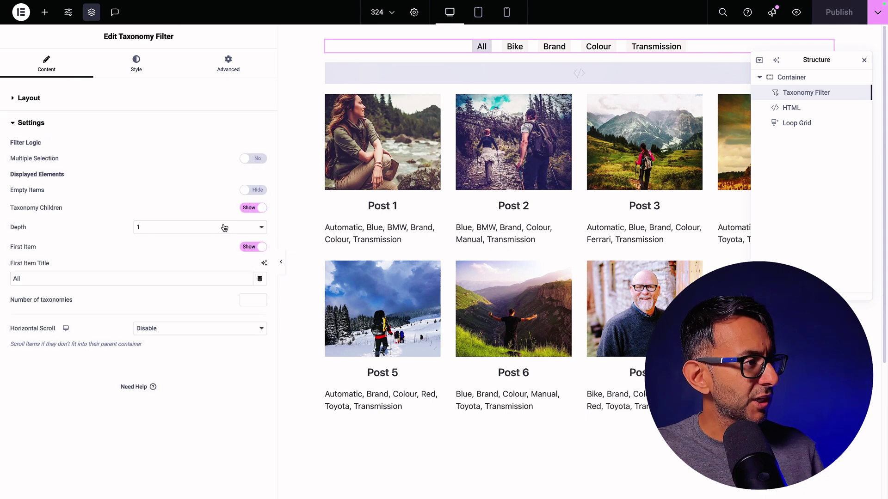
- Toggle Multiple Selection on and back off, leaving it disabled, and publish the page
left_click(259, 160)
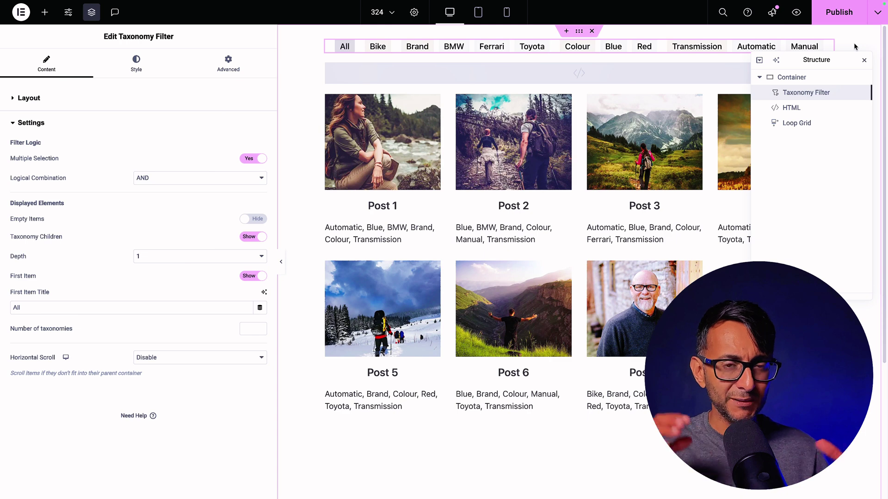
left_click(247, 159)
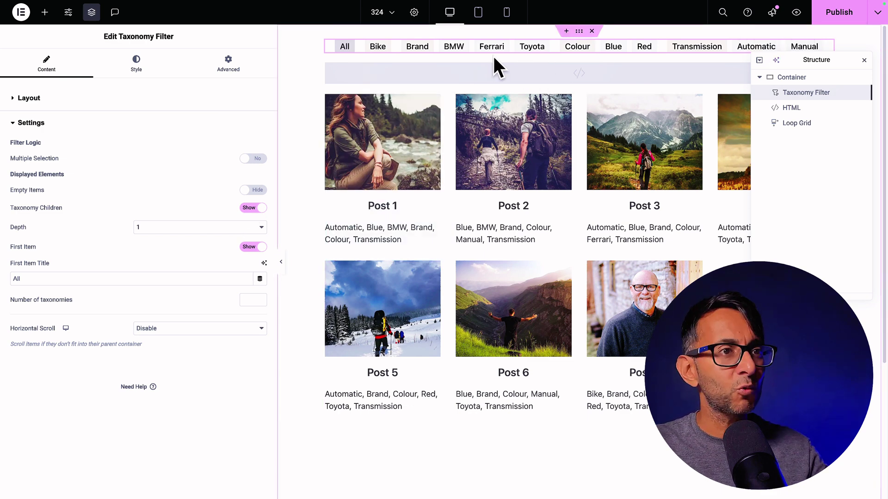
left_click(838, 13)
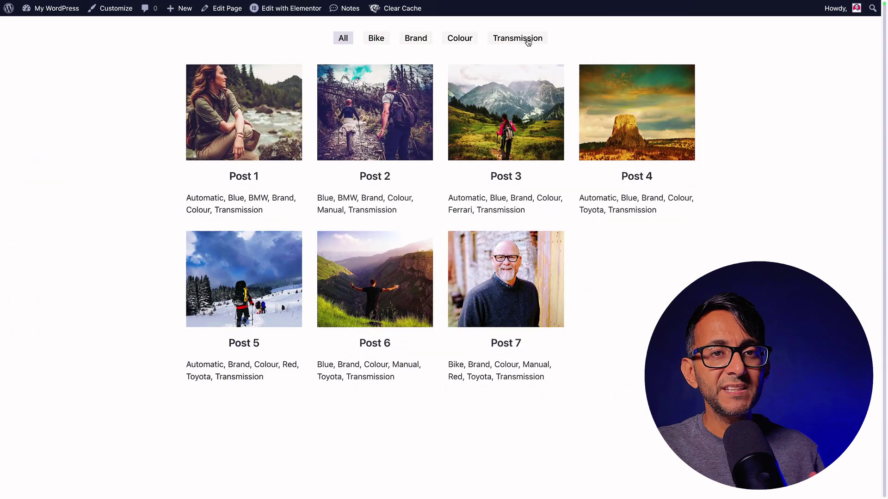
- Try the Transmission, Bike, Brand and Colour filters on the live page, ending on All
left_click(522, 43)
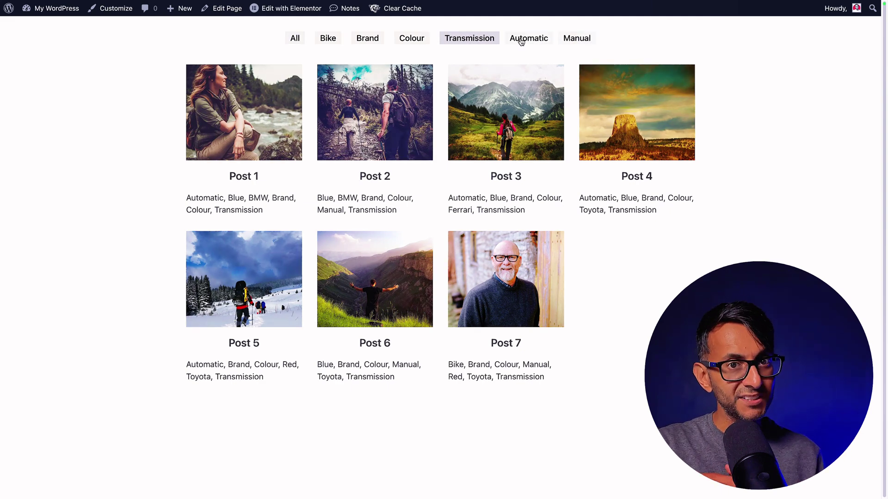
left_click(294, 40)
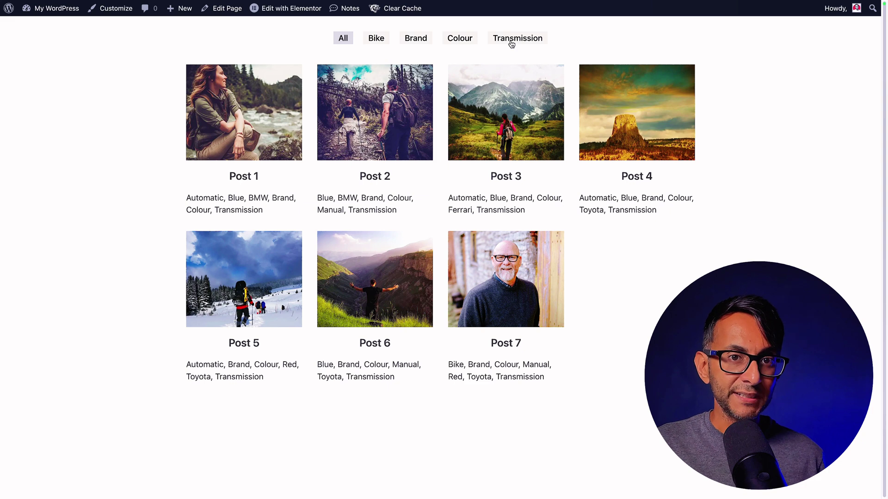
left_click(372, 42)
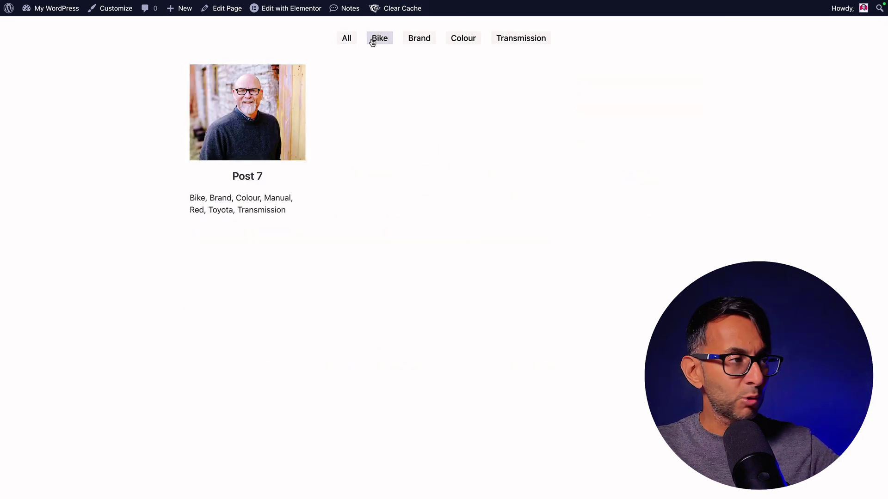
left_click(407, 41)
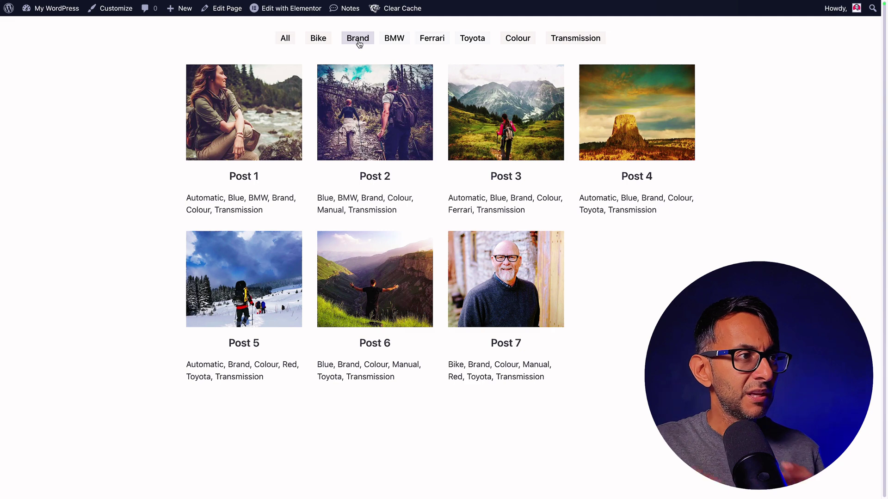
left_click(520, 41)
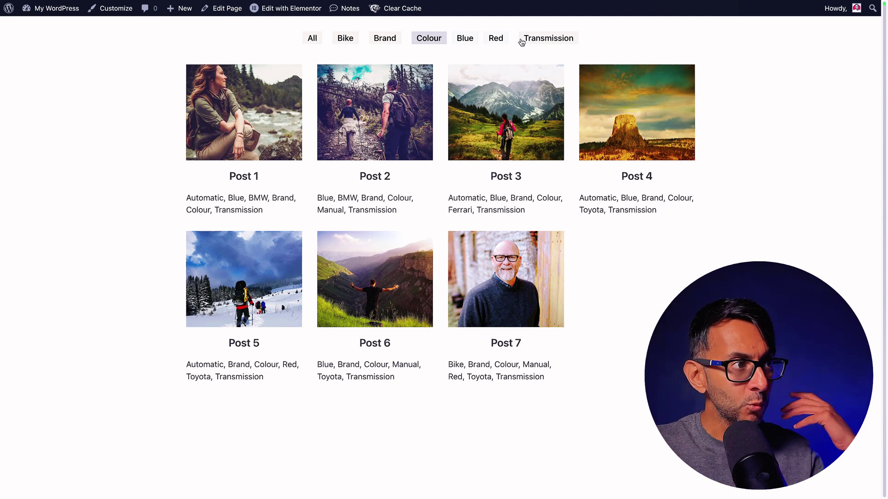
left_click(311, 40)
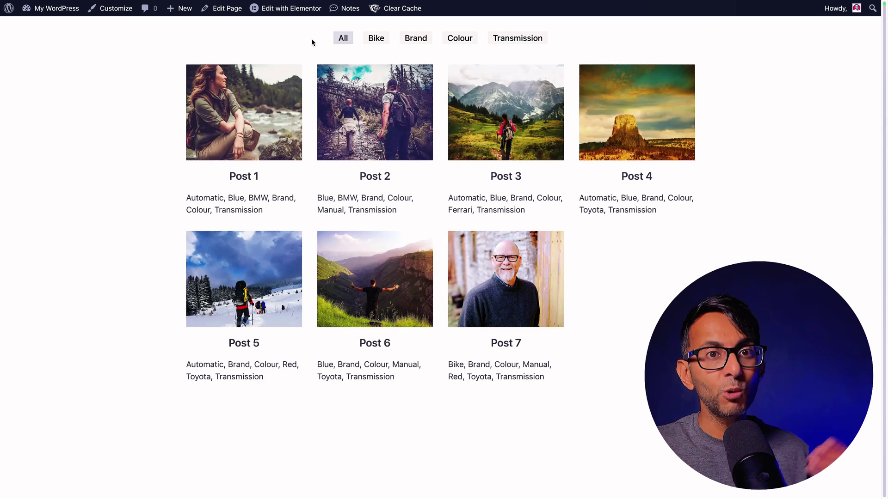